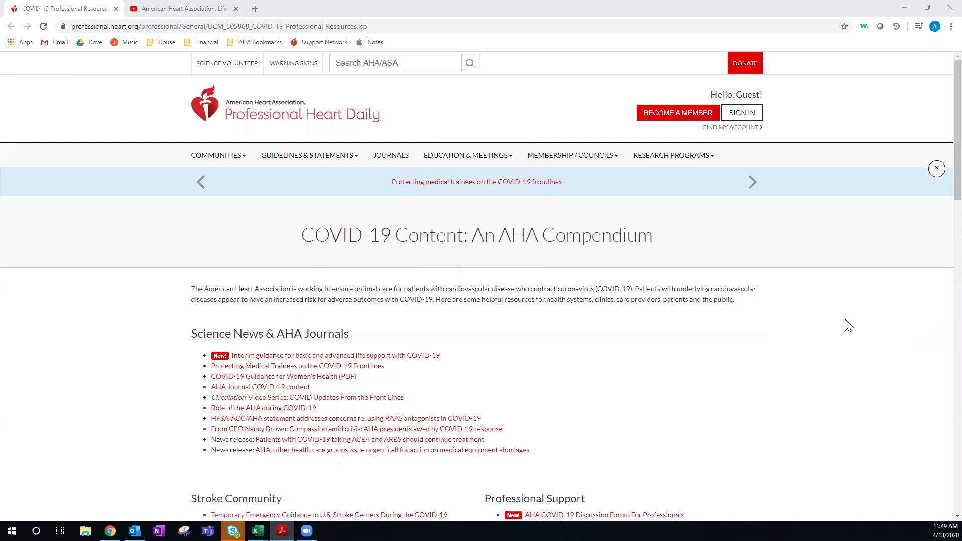
Scroll the COVID-19 resources page down to the professional discussion forum link
scroll(844, 310, down, 3)
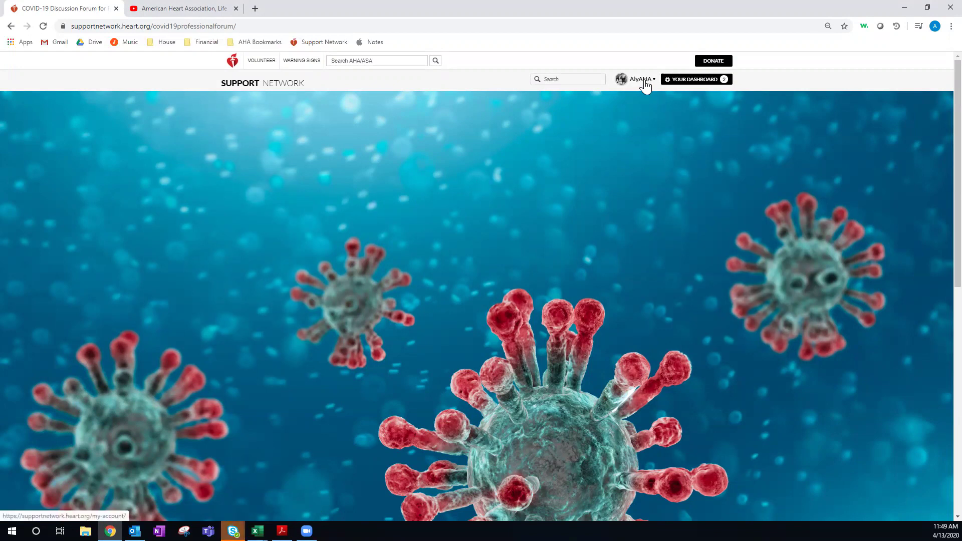
Choose My Account from the account-name dropdown in the header
mouse_move(647, 86)
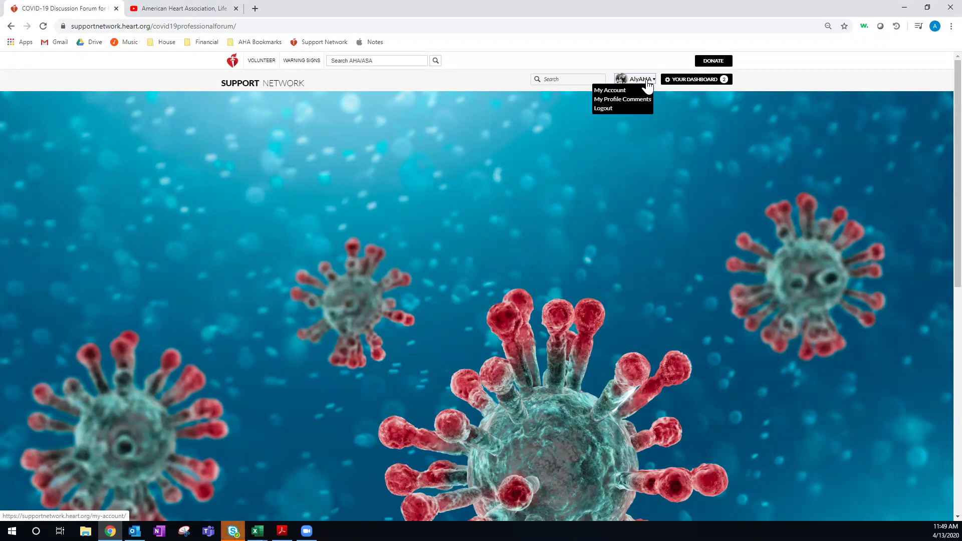
click(616, 93)
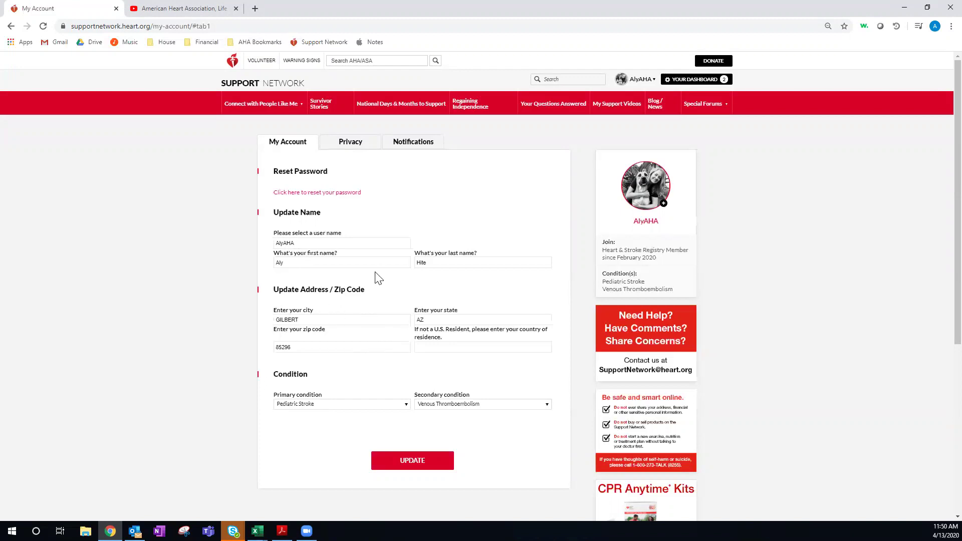
Review the Privacy tab settings, then move on to the Notifications settings
click(360, 147)
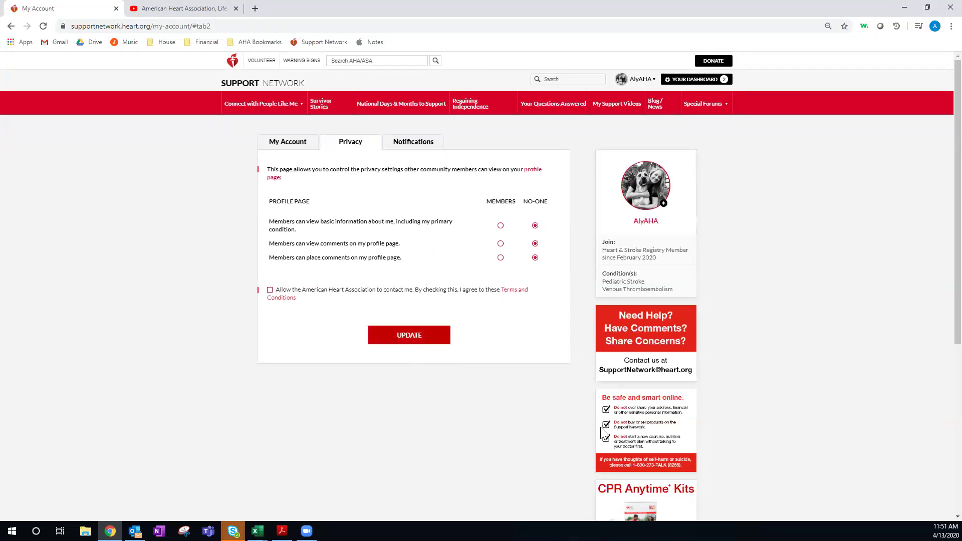
click(423, 146)
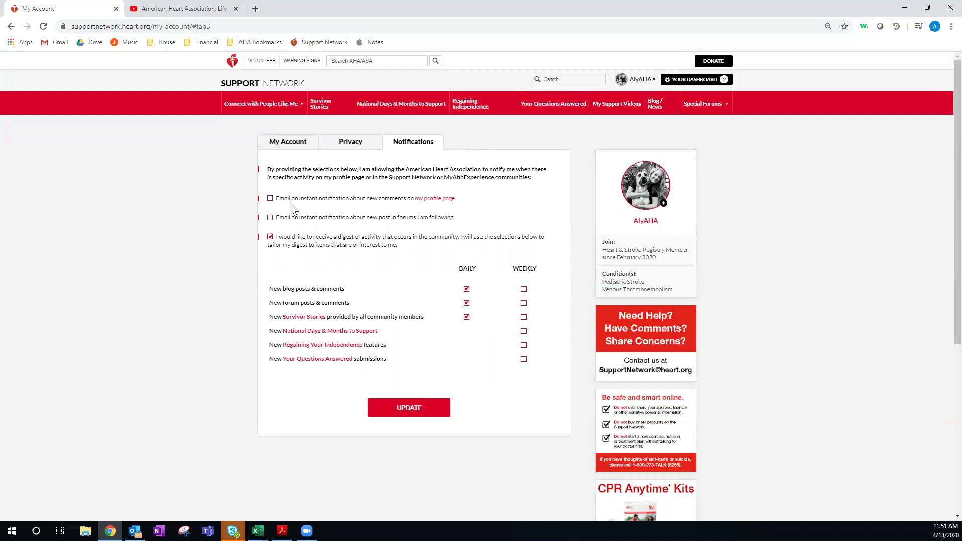
Tick email alerts for new profile comments and for new posts in followed forums
click(270, 199)
click(270, 218)
click(663, 205)
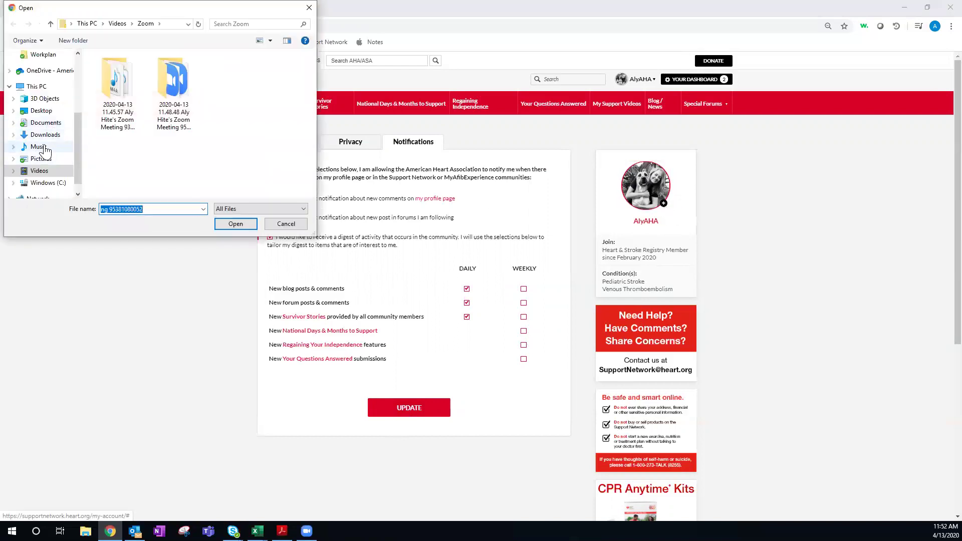
click(42, 159)
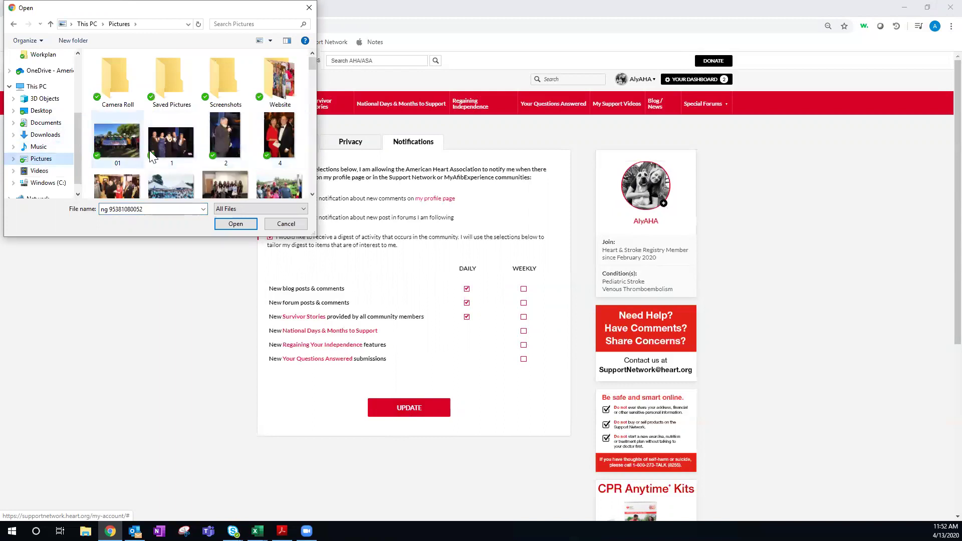
click(287, 224)
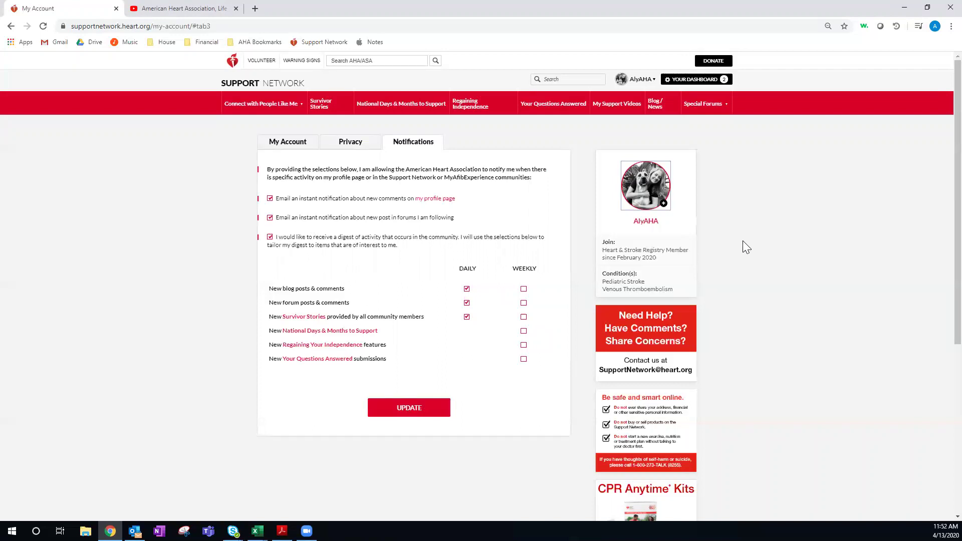
Go to Special Forums > AHA COVID-19 Professional Forum and advance to topic page 2
click(712, 105)
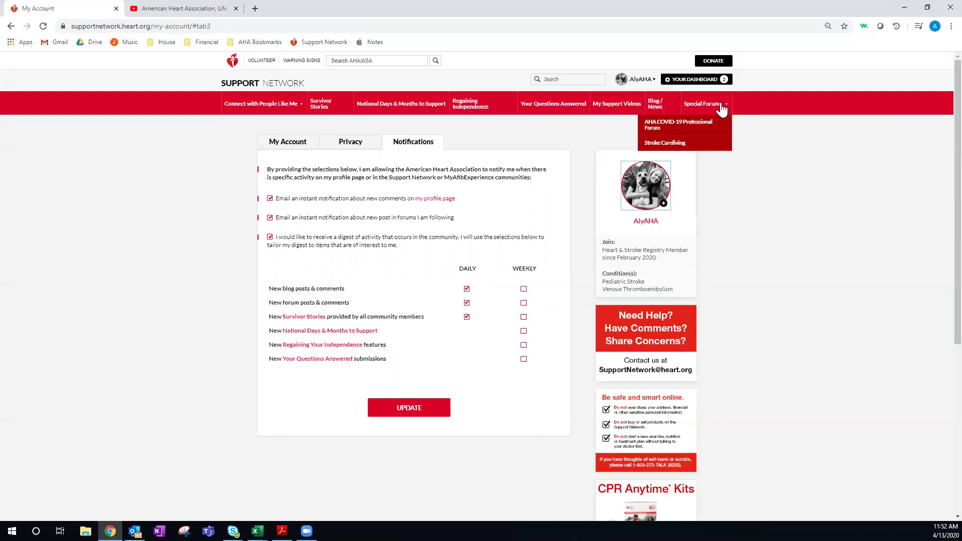
click(705, 131)
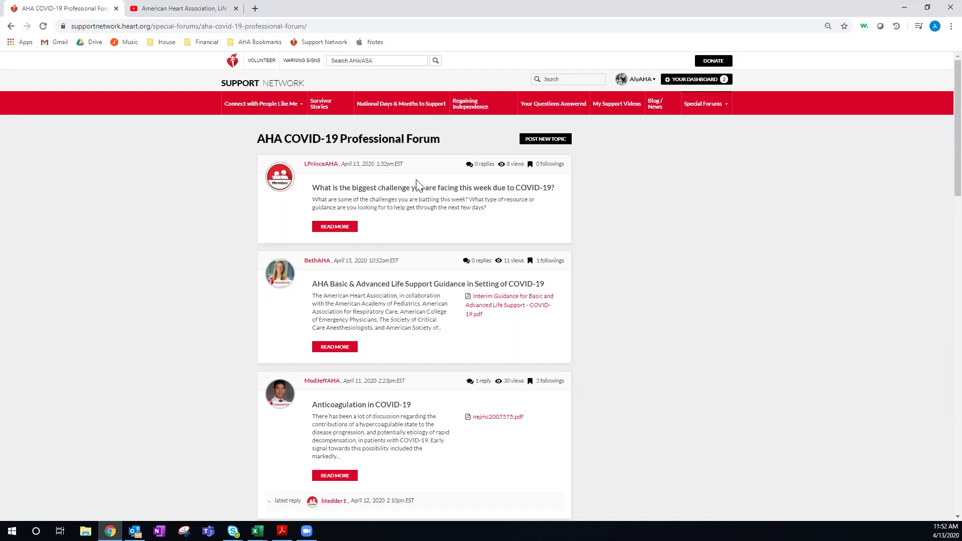
drag(942, 186, 941, 465)
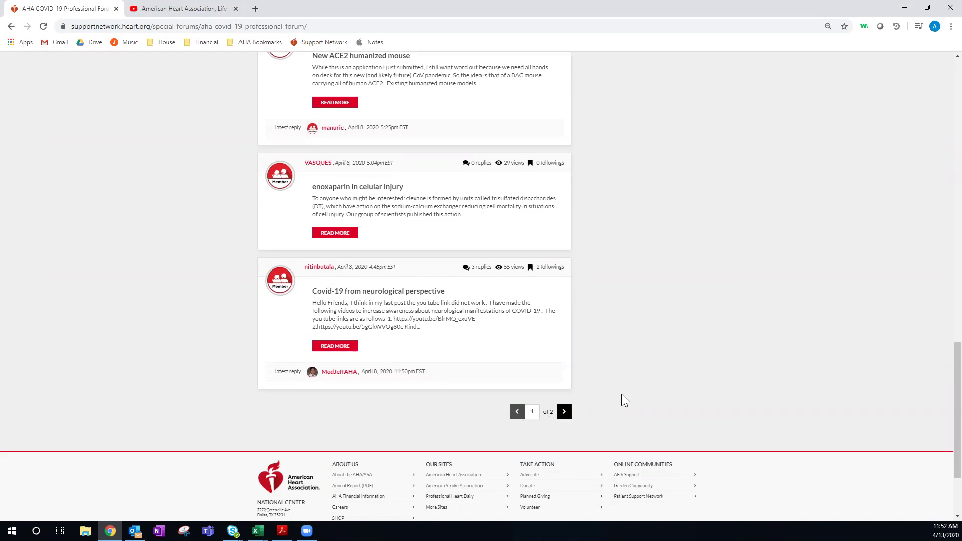
click(567, 418)
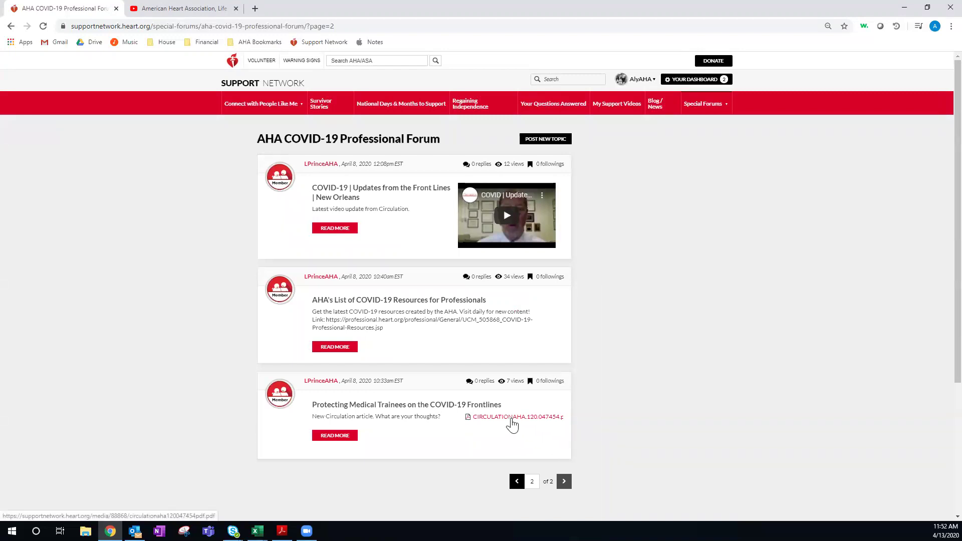
click(512, 424)
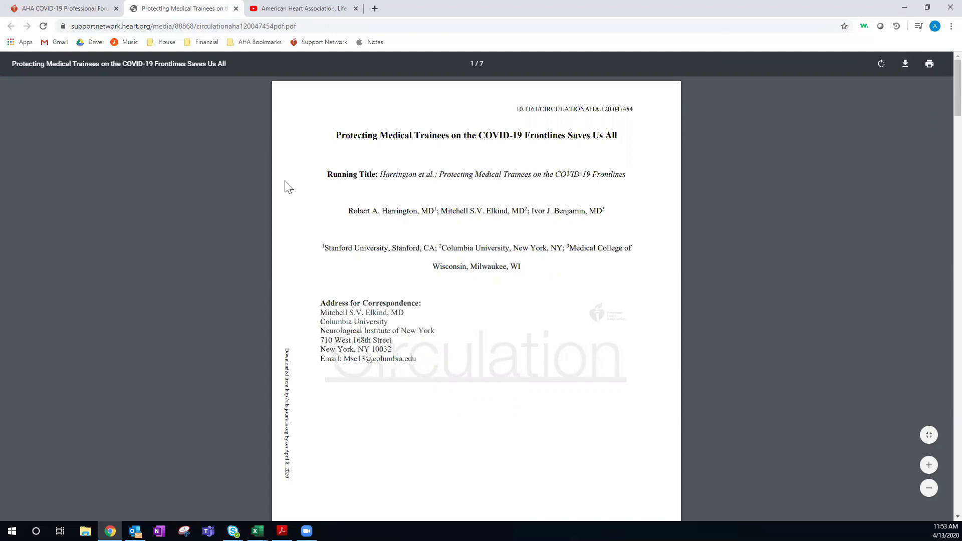
click(236, 8)
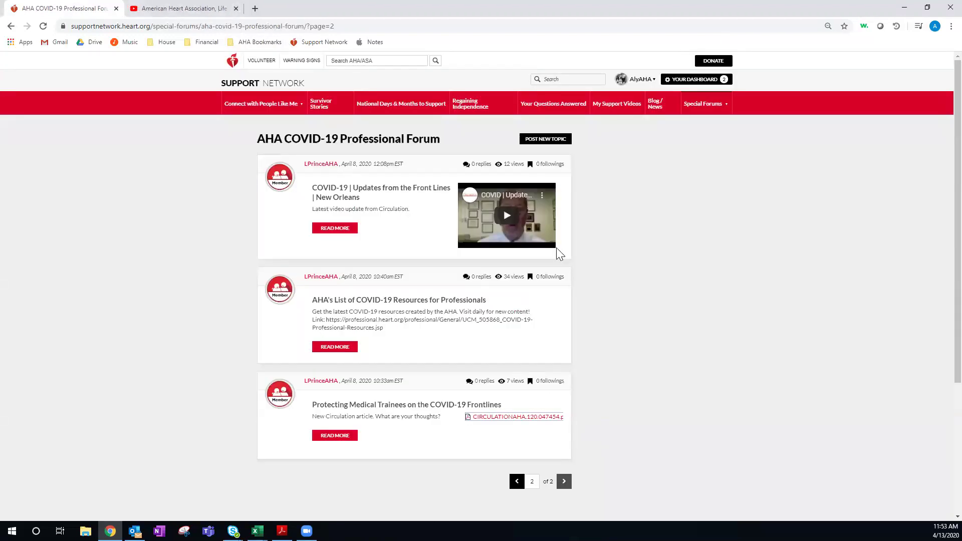
Play the New Orleans front-lines video, pause it, resume in fullscreen, then exit fullscreen
click(508, 217)
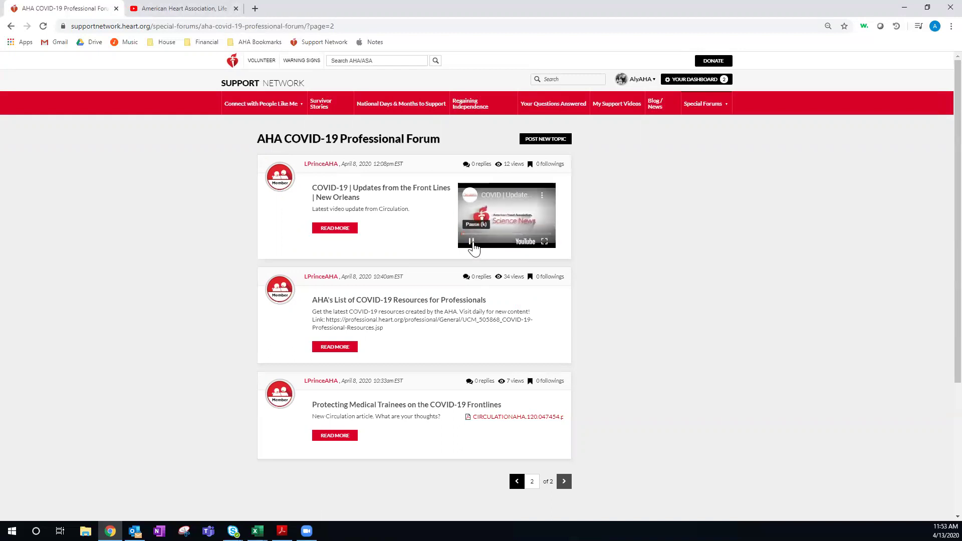
click(471, 242)
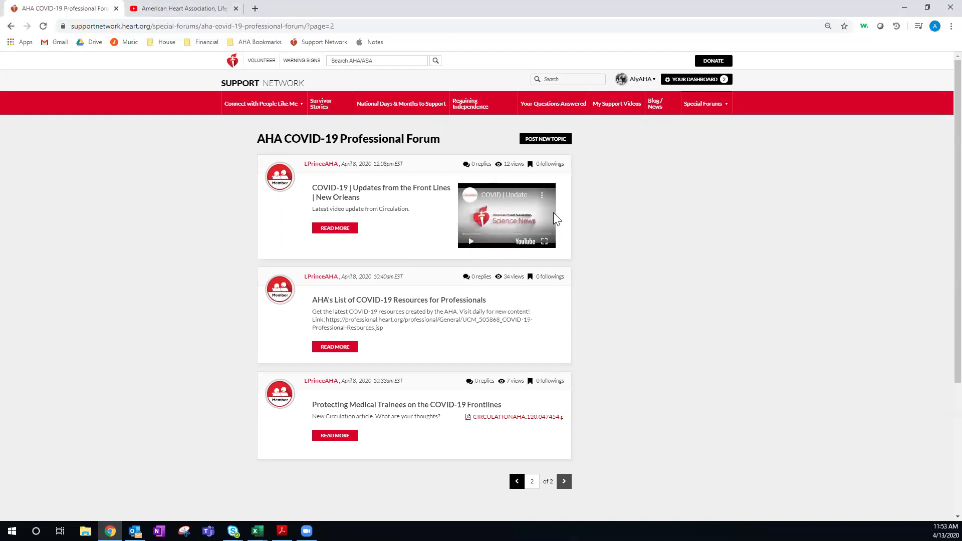
click(544, 242)
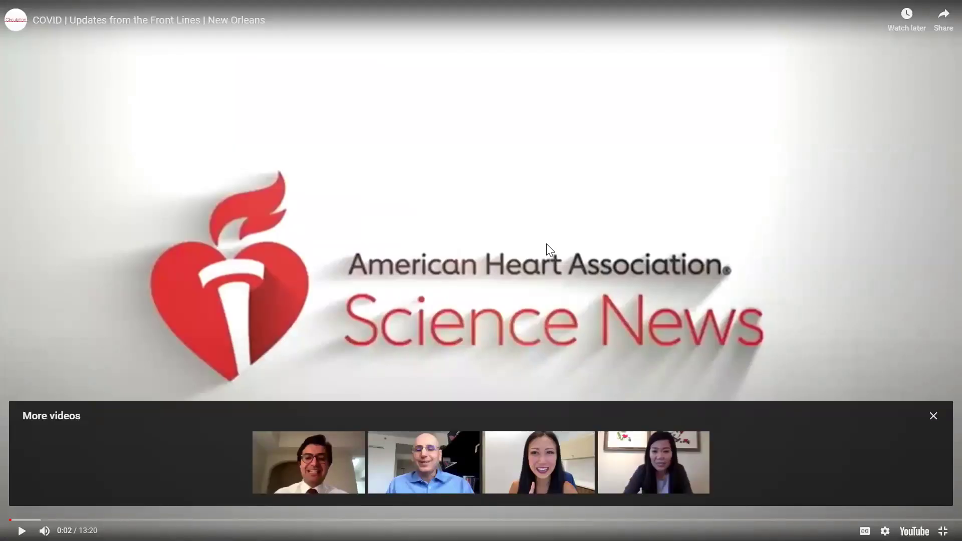
click(832, 152)
click(943, 531)
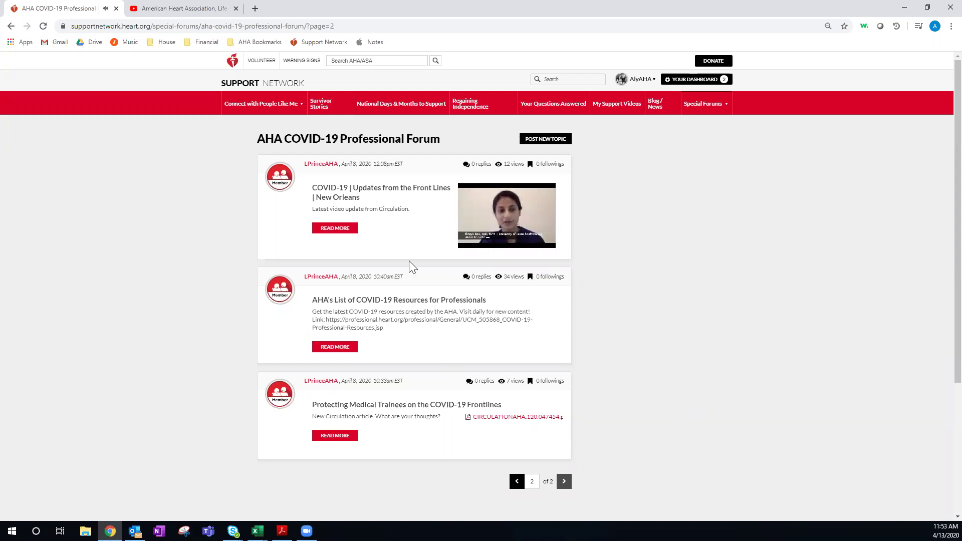
Open the New Orleans update topic and begin attaching a file to a 'test test' comment
click(329, 231)
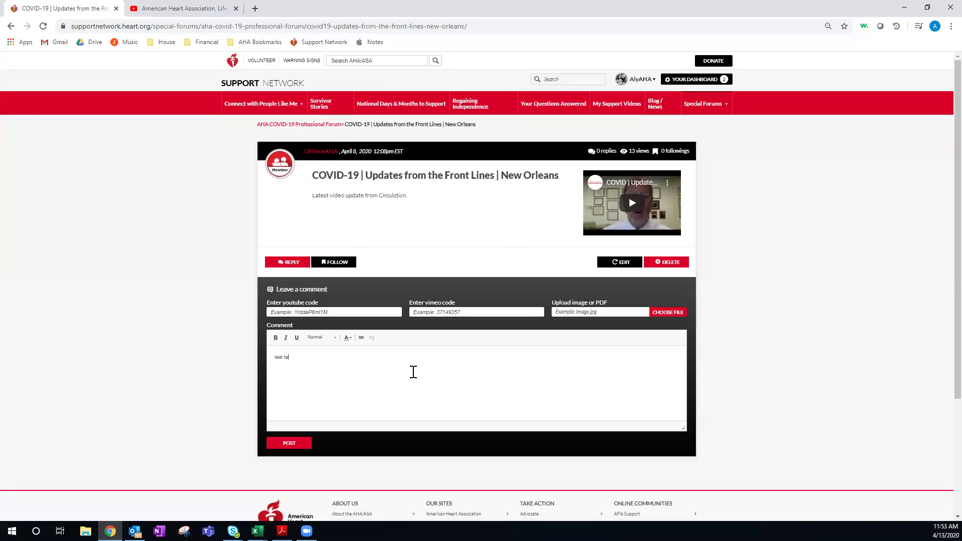
click(668, 313)
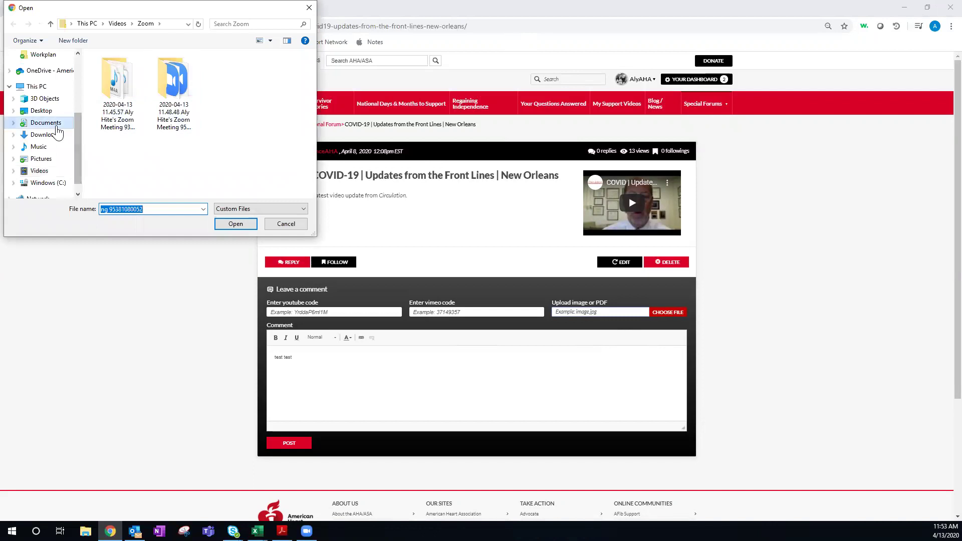
Attach the forum guide PDF from Documents > Support Network, then cancel a new pick, leaving no attachment
click(54, 126)
scroll(125, 140, down, 3)
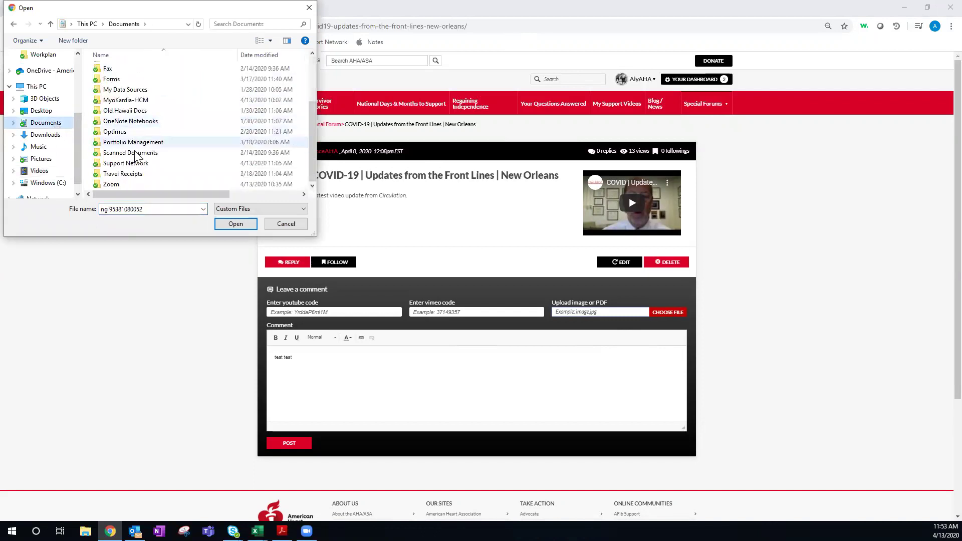
double_click(126, 163)
click(125, 164)
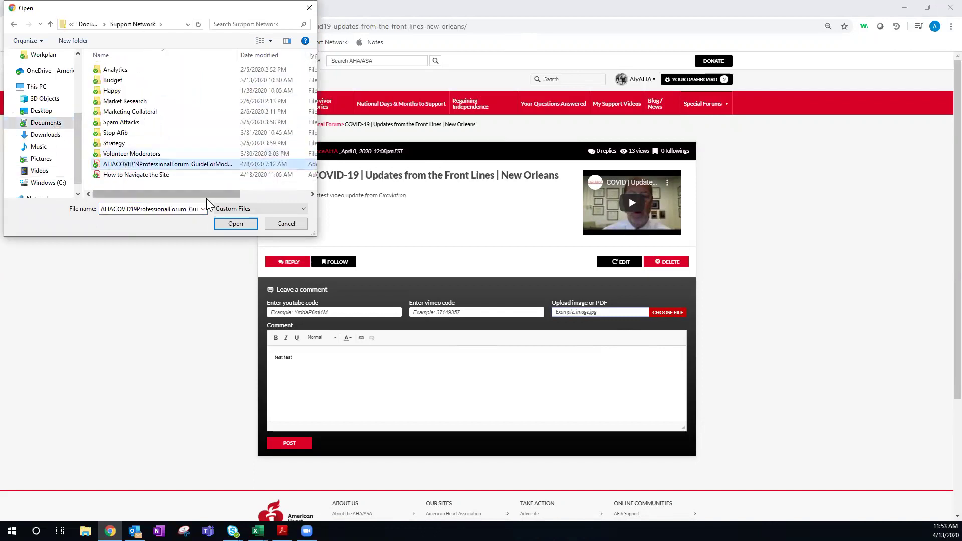
click(232, 225)
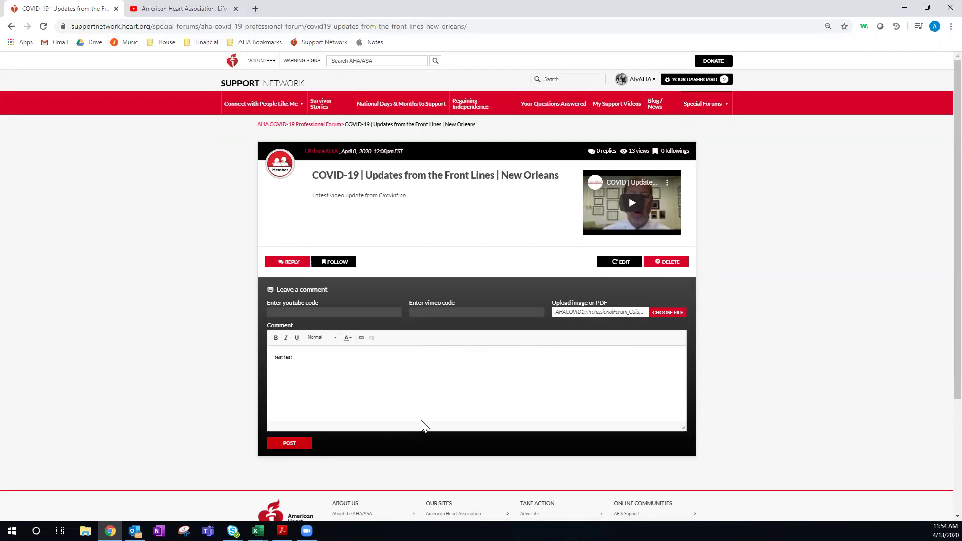
click(623, 312)
click(284, 224)
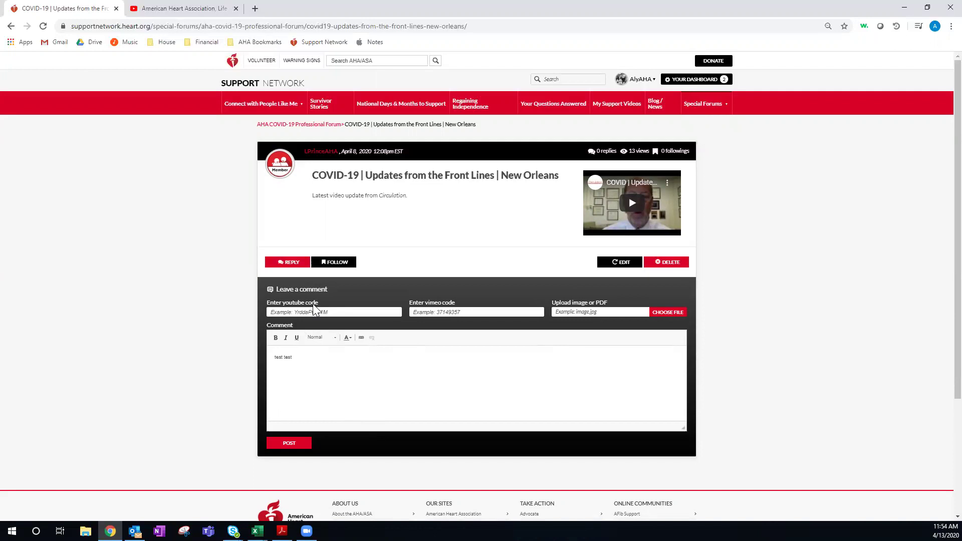
Copy the Life is Why video ID from the YouTube address bar and return to the forum tab
click(158, 9)
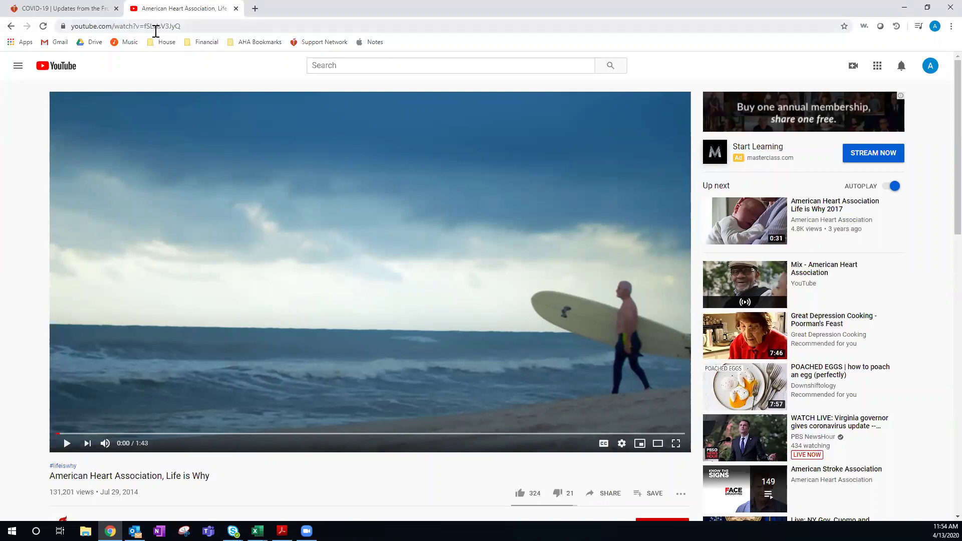
click(190, 28)
click(228, 27)
drag(228, 27, 185, 28)
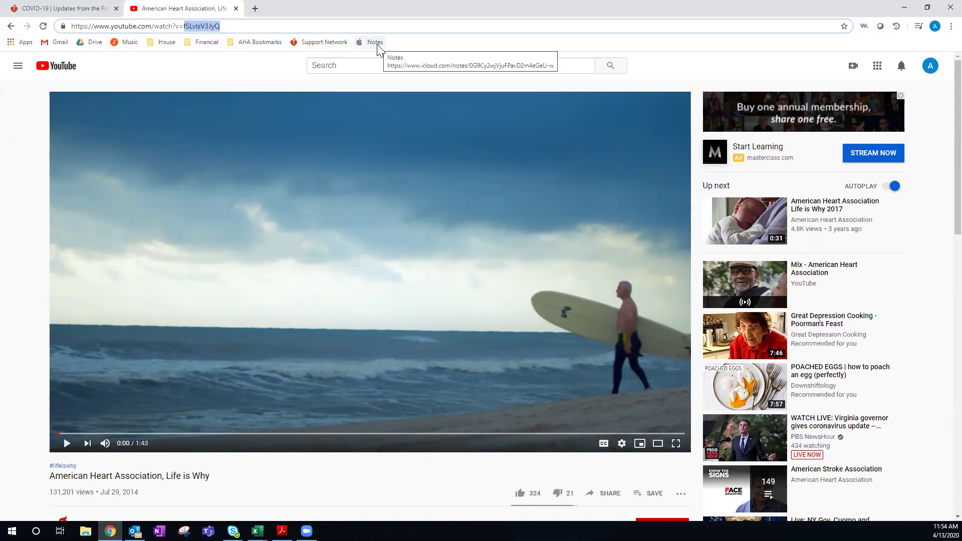
click(43, 8)
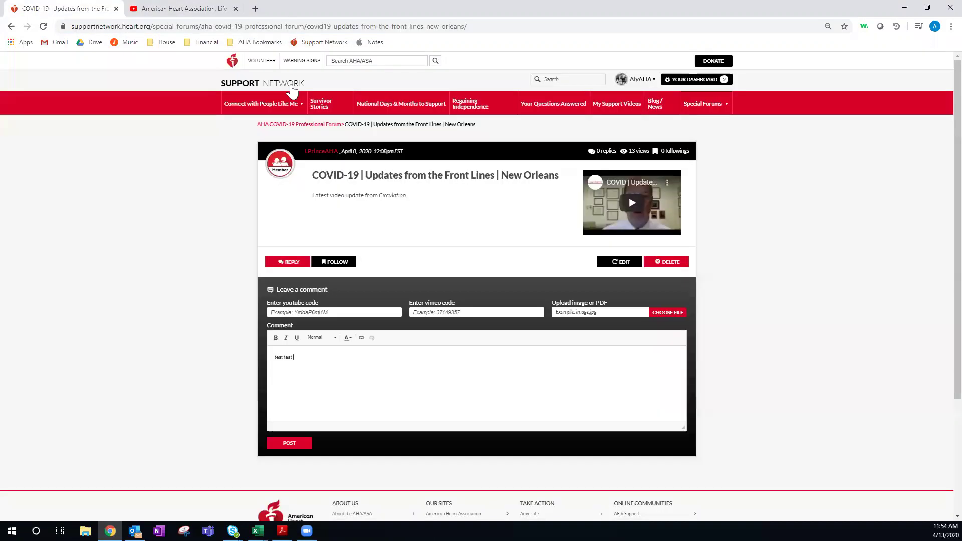
Paste fSLvlsV3JyQ into the comment's YouTube code field, then return to the Professional Forum list
click(379, 312)
text(fSLvlsV3JyQ)
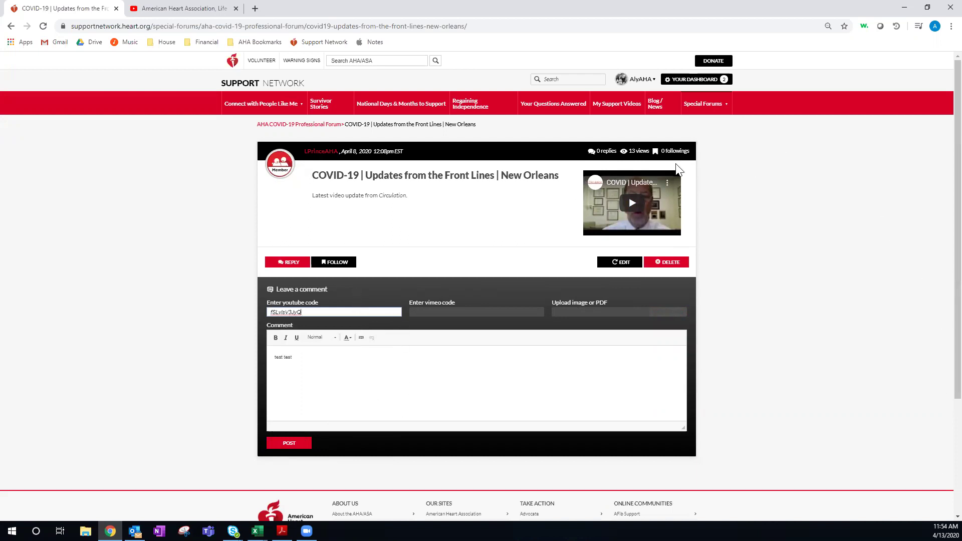
click(657, 158)
double_click(657, 158)
click(319, 129)
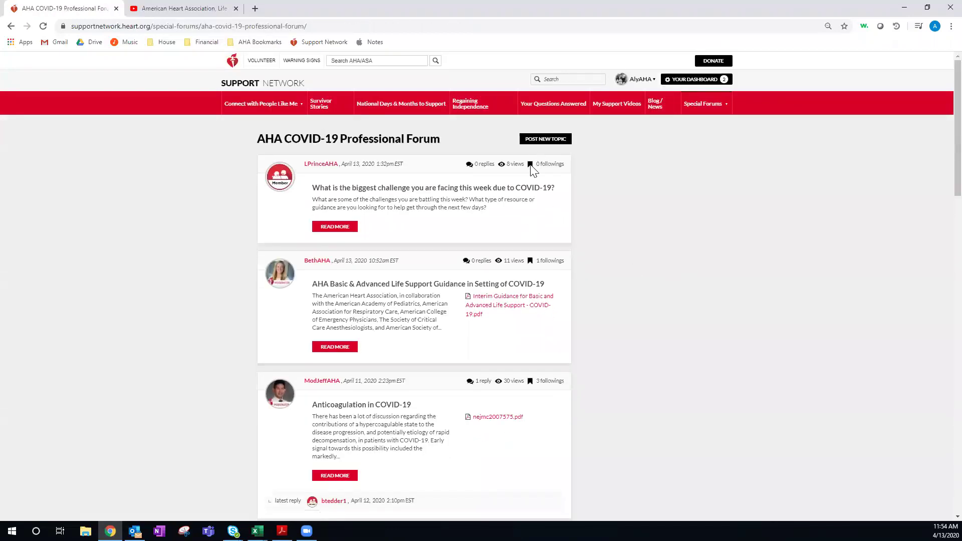
Open the topic about the biggest challenge this week due to COVID-19 in full
triple_click(548, 164)
click(526, 165)
double_click(532, 165)
click(541, 165)
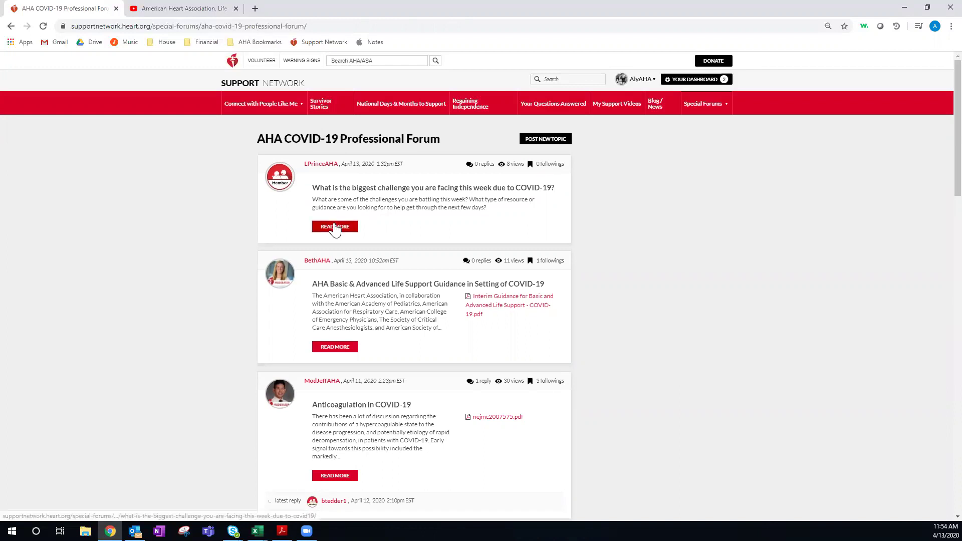
click(335, 226)
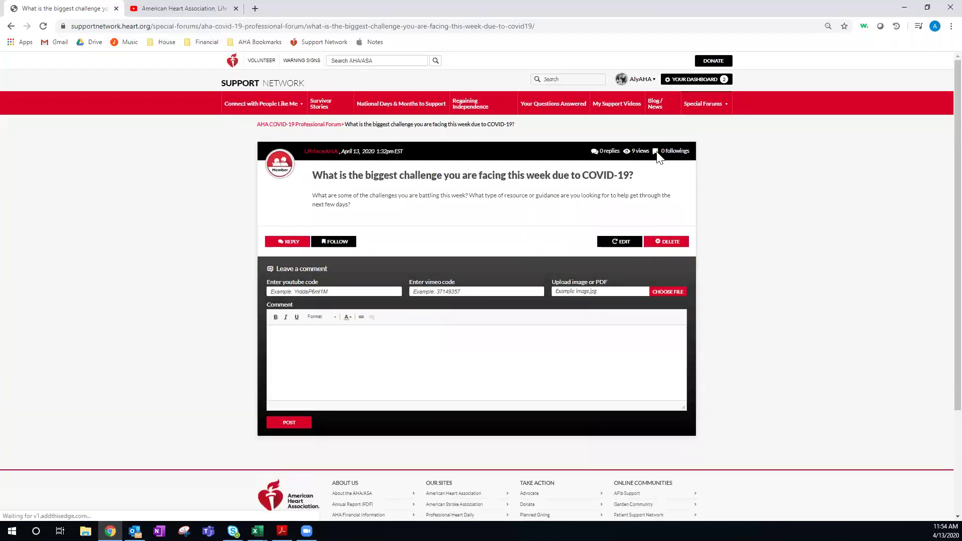
Follow the biggest-challenge topic, which still has 0 replies
triple_click(656, 152)
click(458, 245)
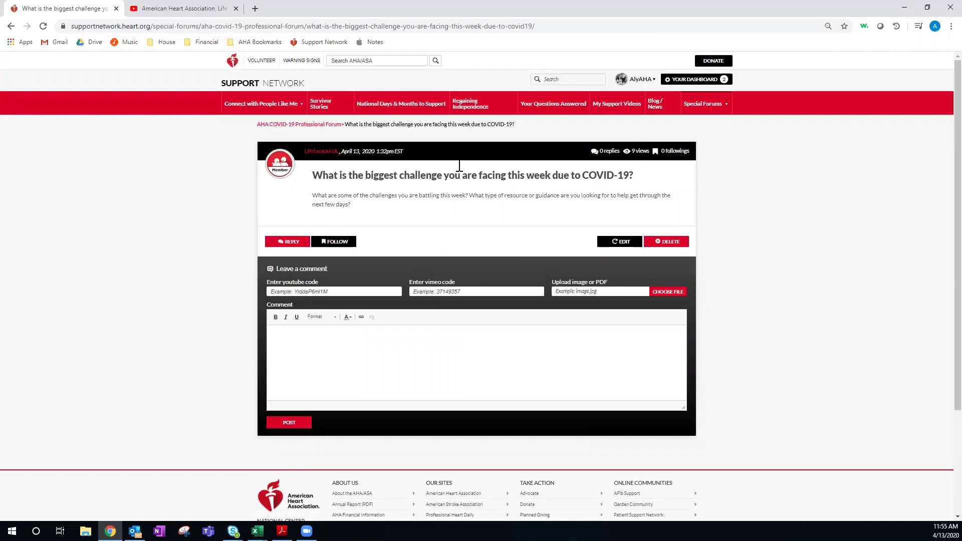
click(328, 242)
Start a new topic from the forum list, then return to the AHA COVID-19 Professional Forum unposted
click(308, 125)
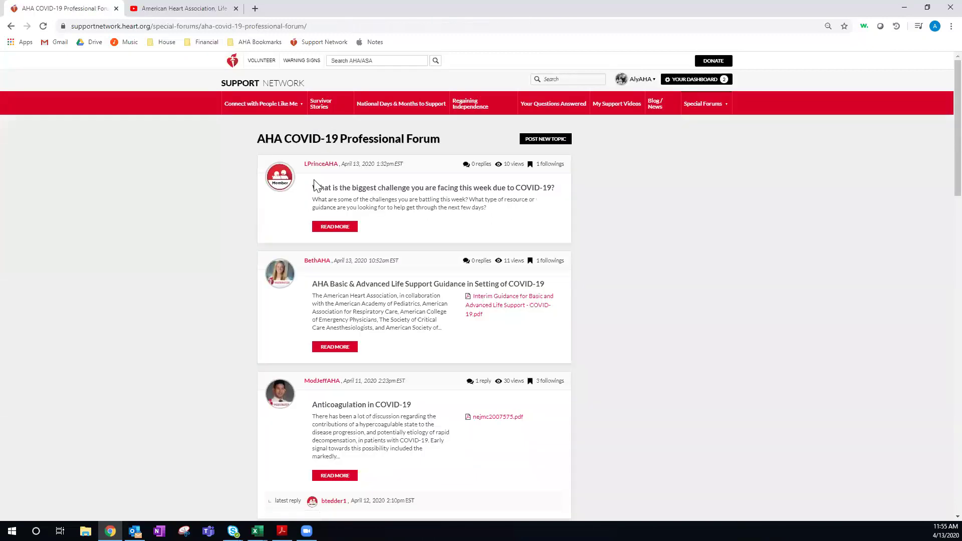
click(552, 142)
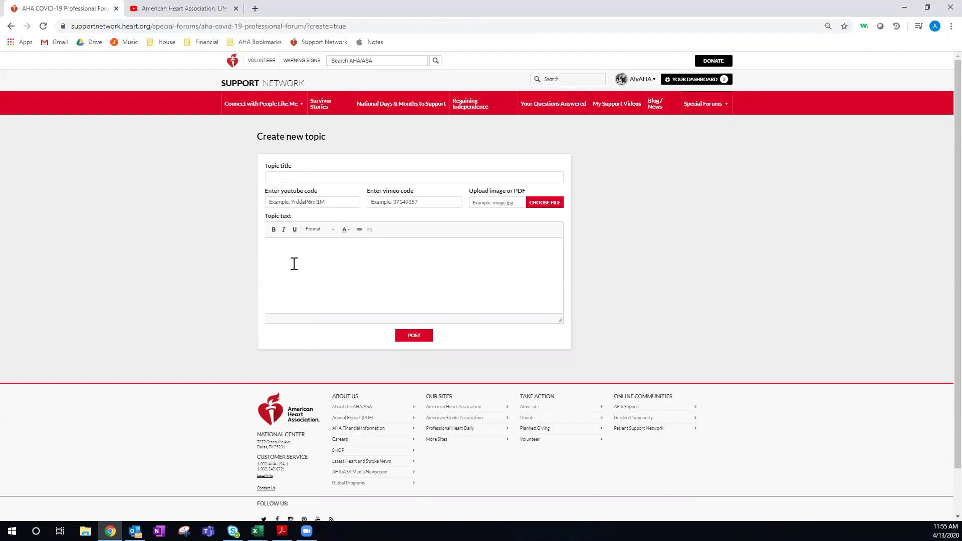
click(357, 268)
mouse_move(707, 106)
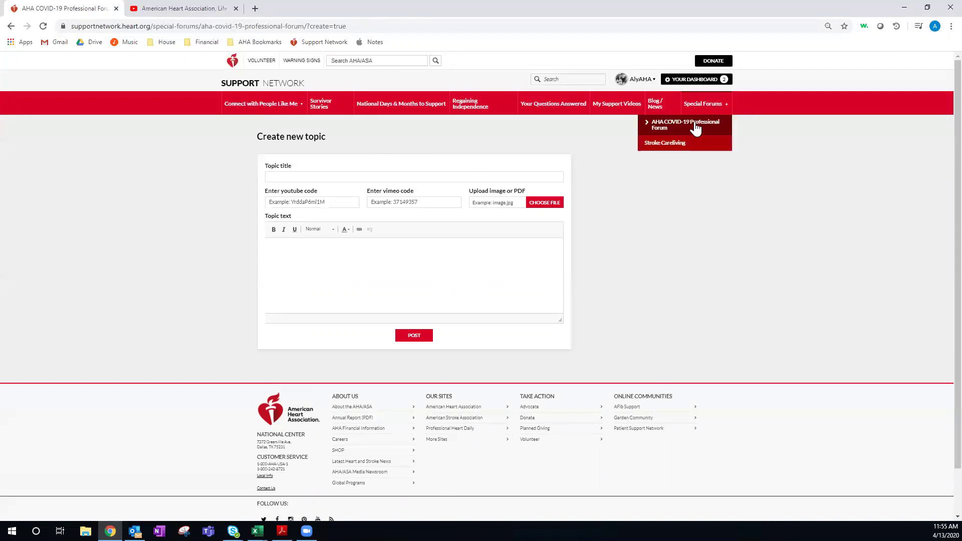
click(696, 134)
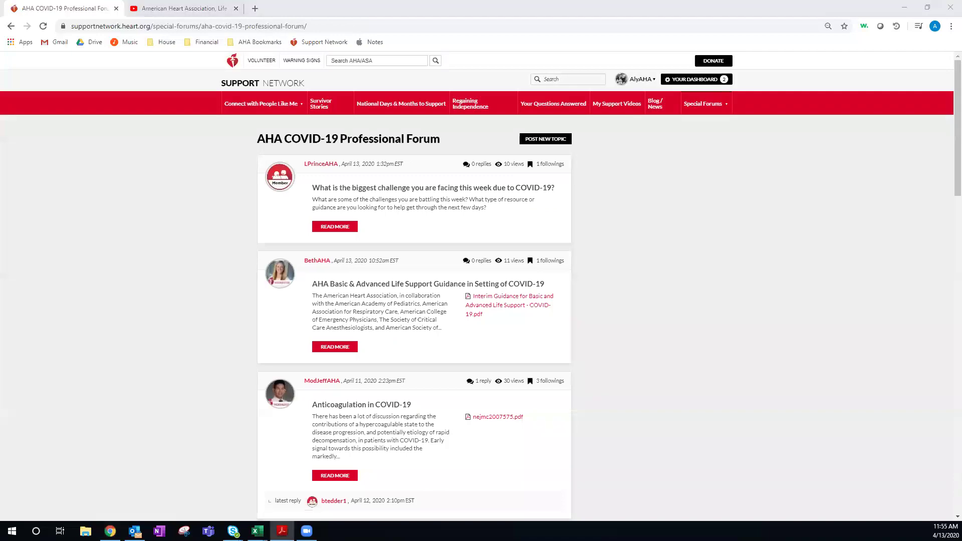
Bring the forum's Get Started Guide PDF to the front at its Posting Guidelines page
click(282, 531)
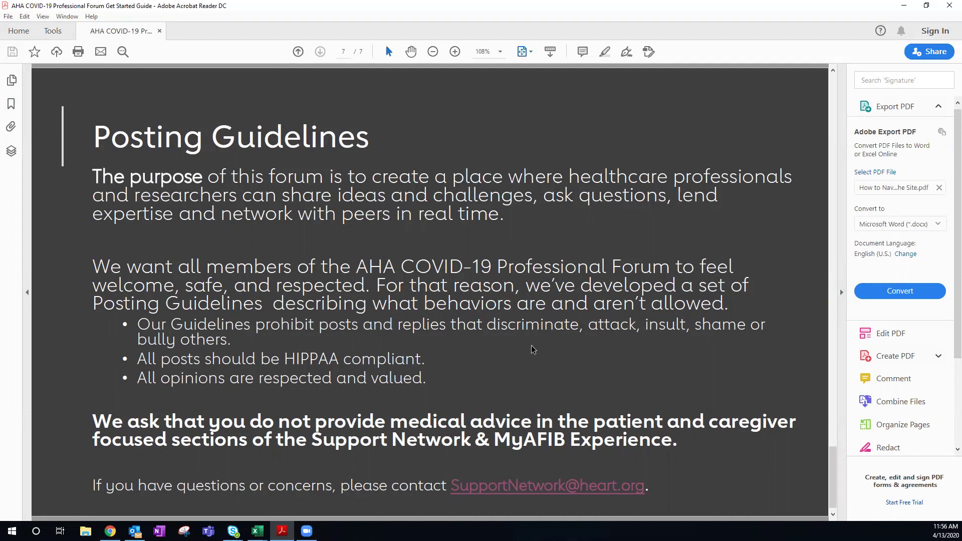
click(307, 531)
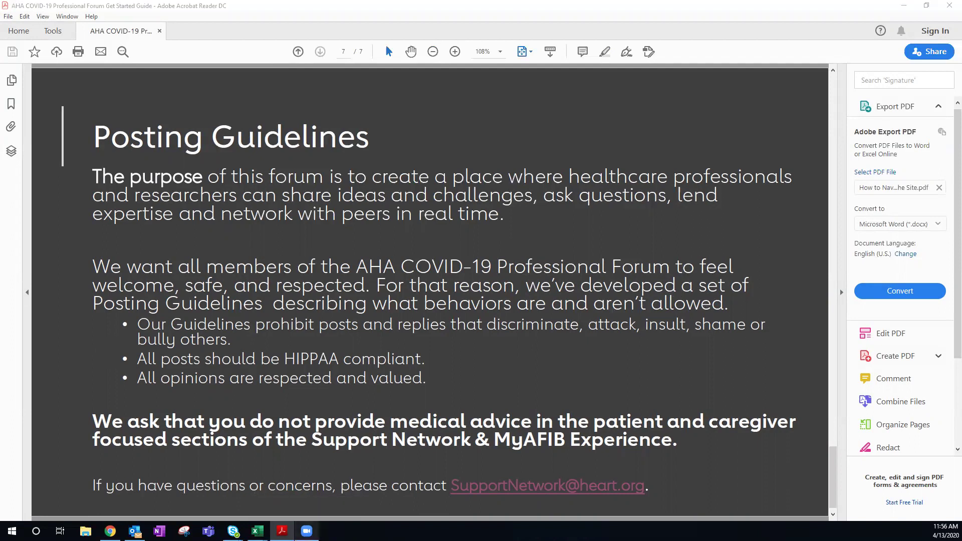